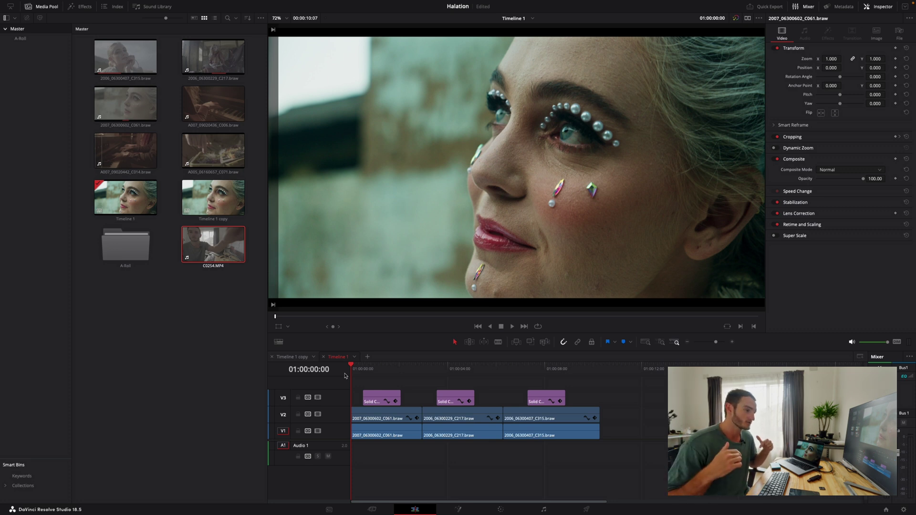
# Play the timeline and compare the first portrait clip with track V2 off and on
pyautogui.press('space')
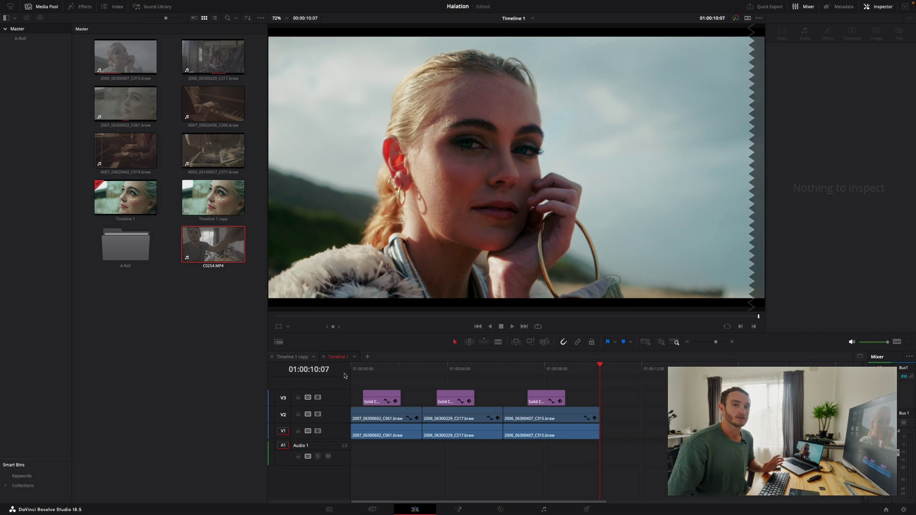
pyautogui.click(408, 366)
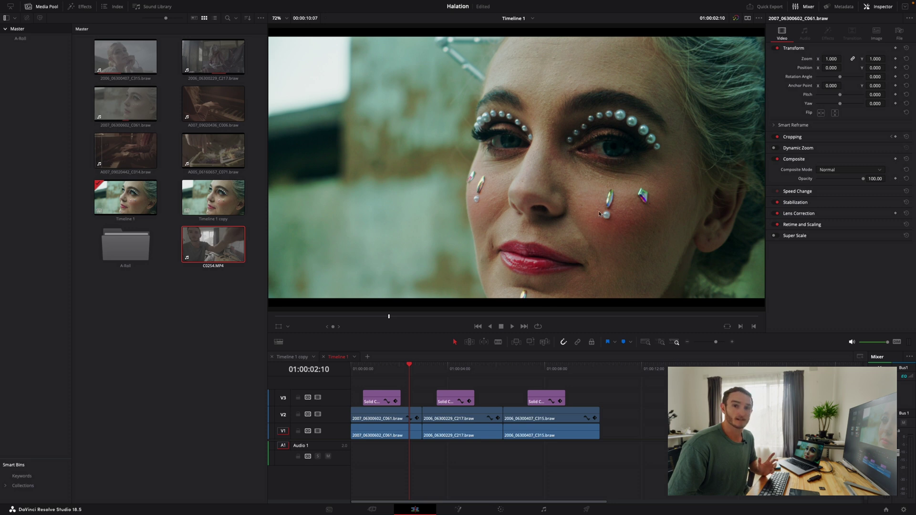
pyautogui.click(317, 416)
pyautogui.click(317, 416)
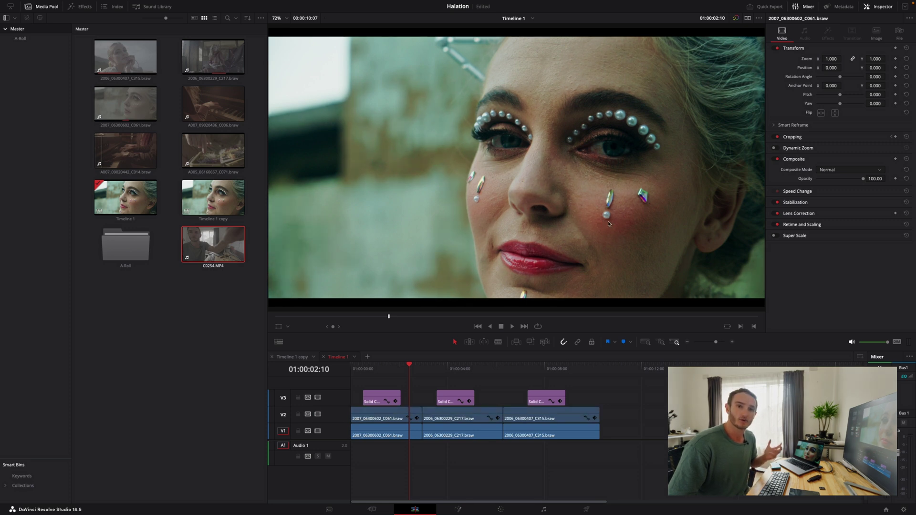
# Compare the middle C217 clip with V2 toggled off and on, then move to the C315 clip
pyautogui.click(488, 368)
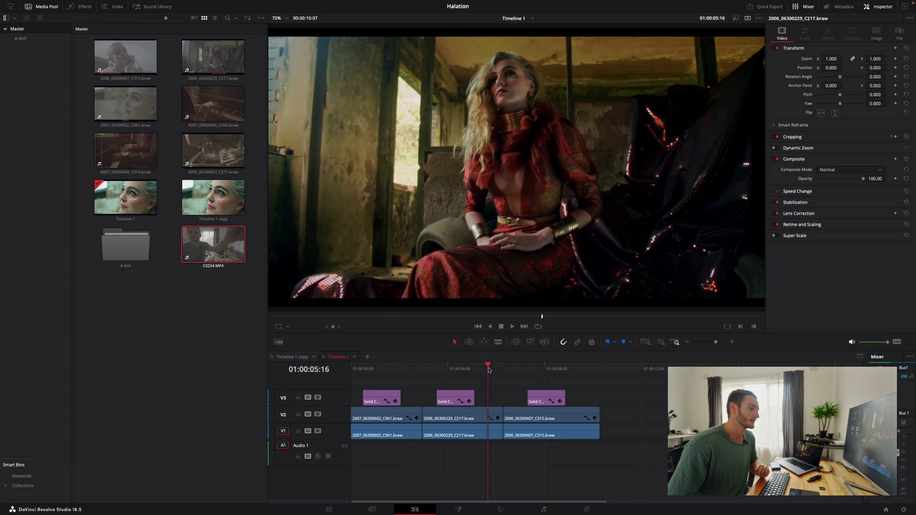
pyautogui.click(318, 415)
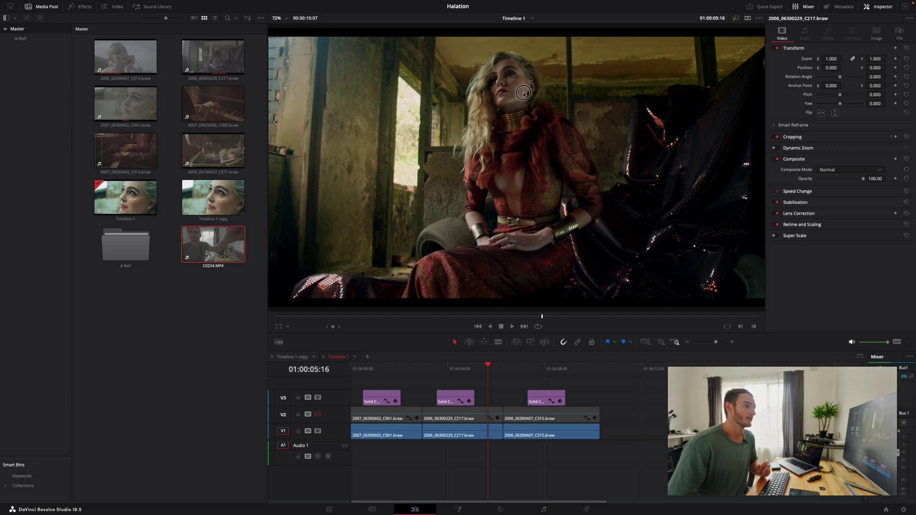
pyautogui.click(318, 415)
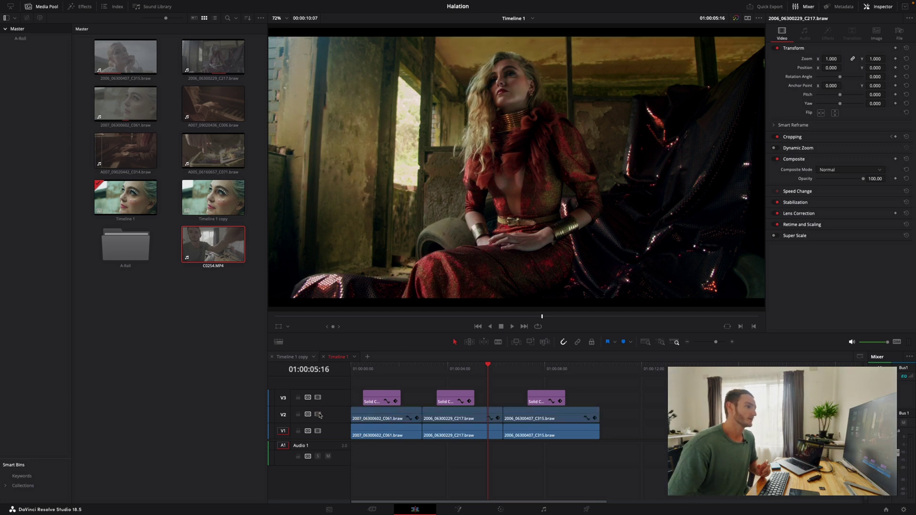
pyautogui.click(318, 414)
pyautogui.click(318, 415)
pyautogui.click(318, 414)
pyautogui.click(318, 414)
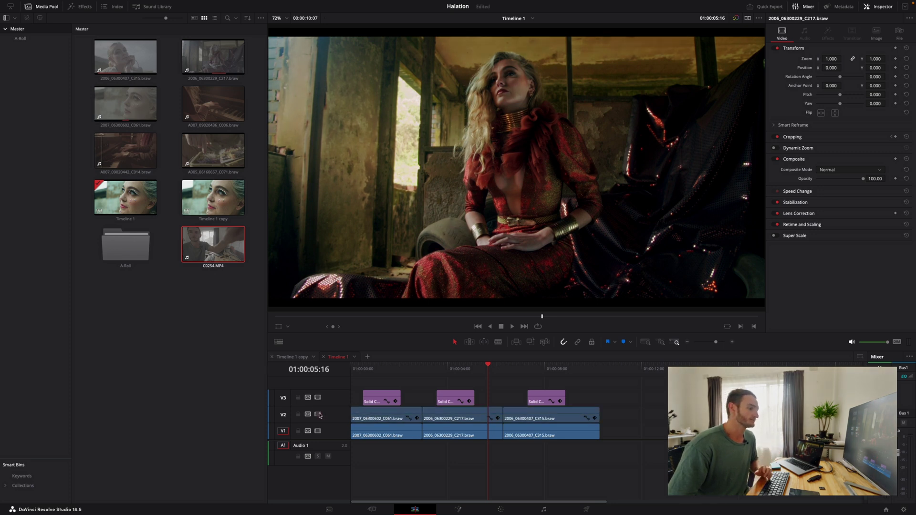
pyautogui.click(582, 368)
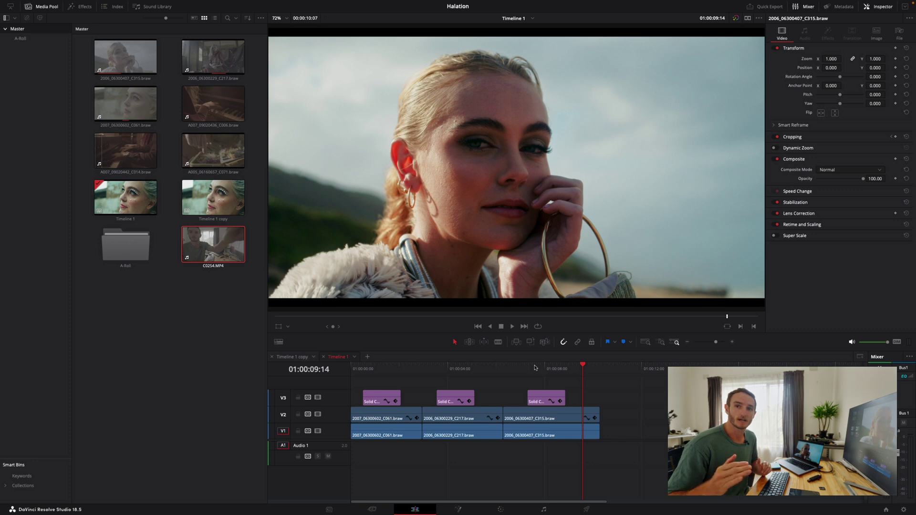
# On the Color page, find Halation by searching 'hal' and drop it onto node 07
pyautogui.click(501, 509)
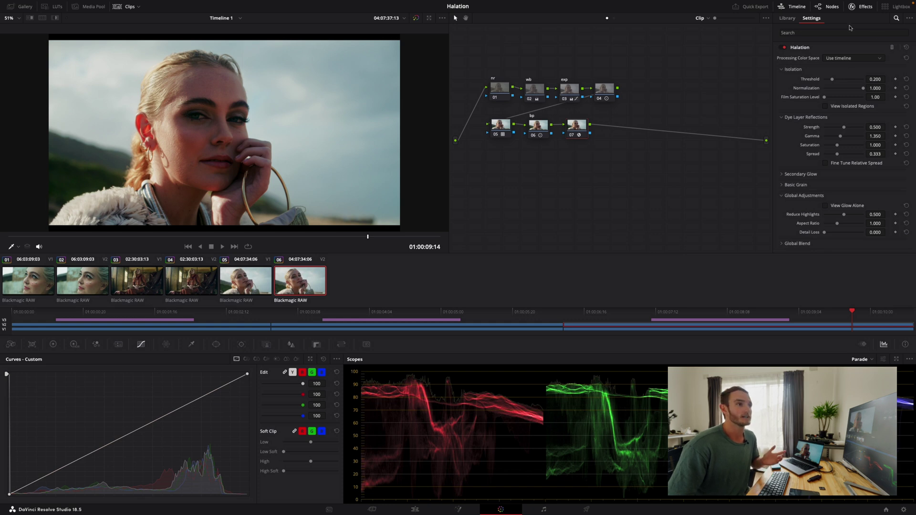
pyautogui.click(876, 32)
pyautogui.write('hal')
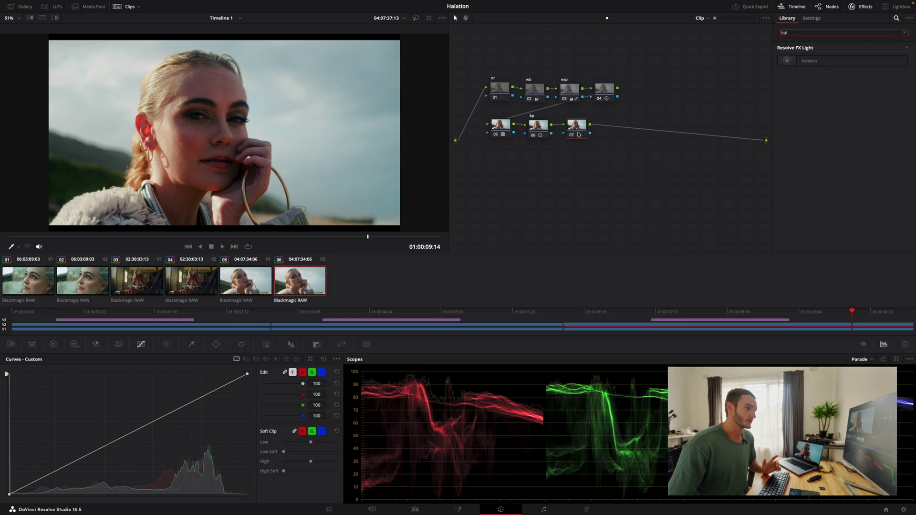
pyautogui.moveTo(578, 134); pyautogui.dragTo(574, 127)
# Show the Halation settings with Isolation expanded, and enable node 07 so the glow shows
pyautogui.click(903, 33)
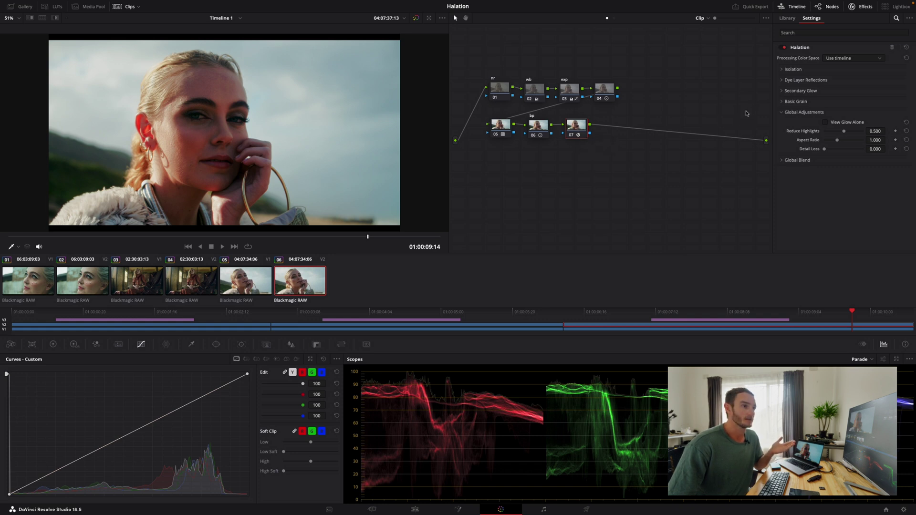
pyautogui.click(782, 73)
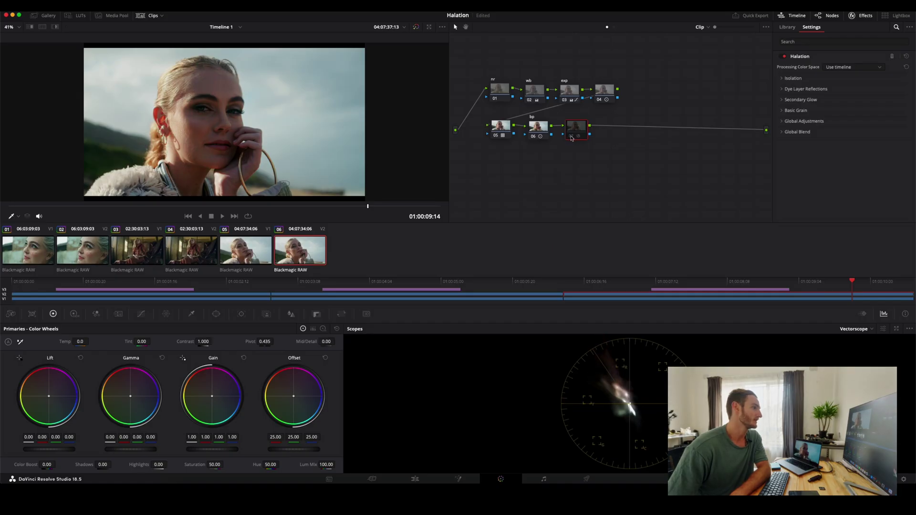
pyautogui.click(571, 137)
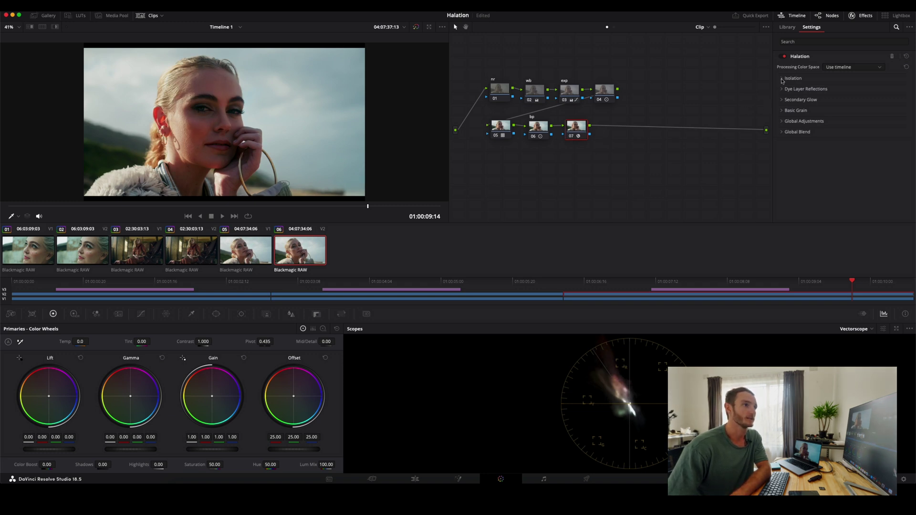
# Test the Halation Threshold against the isolation preview, leaving it at its 0.200 default
pyautogui.click(782, 80)
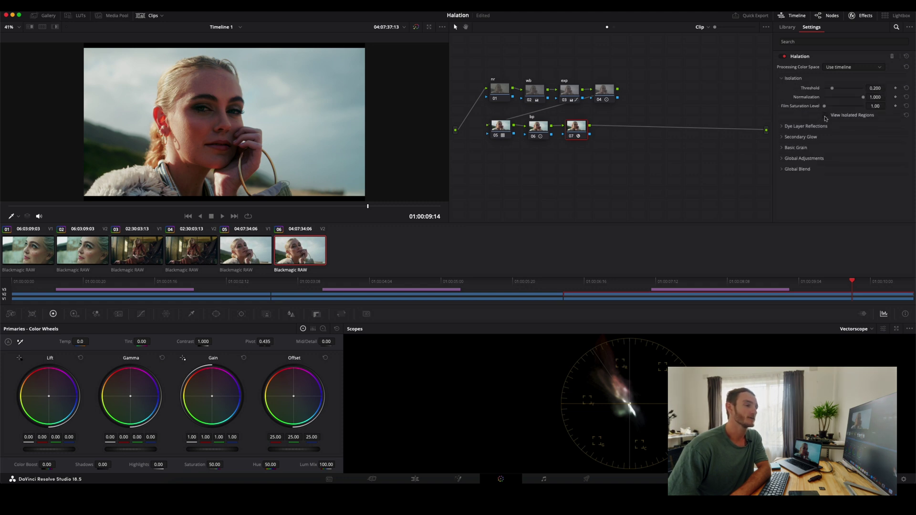
pyautogui.click(825, 117)
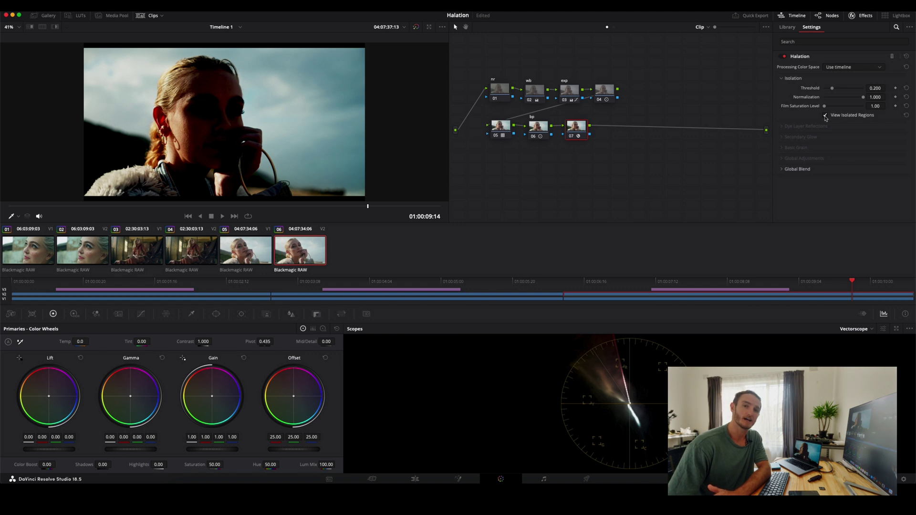
pyautogui.click(825, 117)
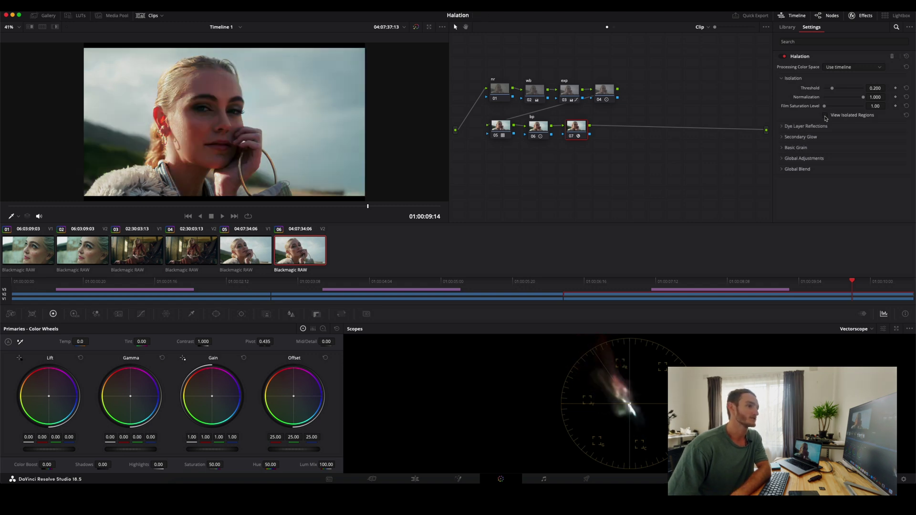
pyautogui.moveTo(832, 92)
pyautogui.mouseDown()
pyautogui.moveTo(847, 92)
pyautogui.moveTo(830, 92)
pyautogui.mouseUp()
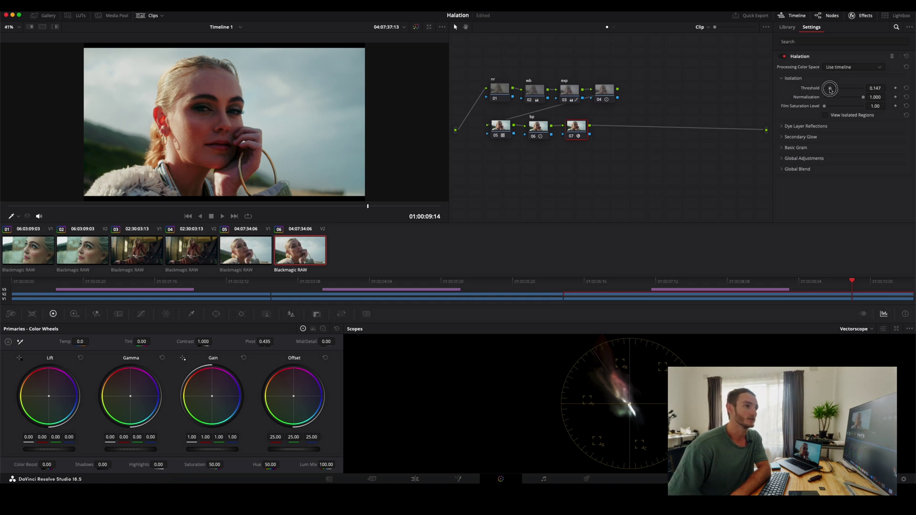
pyautogui.moveTo(831, 90); pyautogui.dragTo(811, 88)
pyautogui.doubleClick(812, 89)
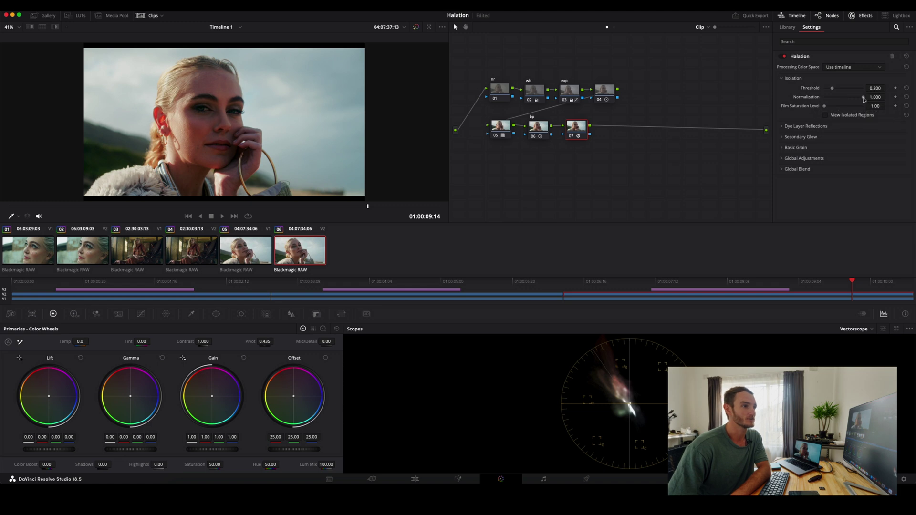
# Try Normalization at 0.697 and a higher Film Saturation Level, then reset them to 1.000 and 1.00
pyautogui.click(866, 96)
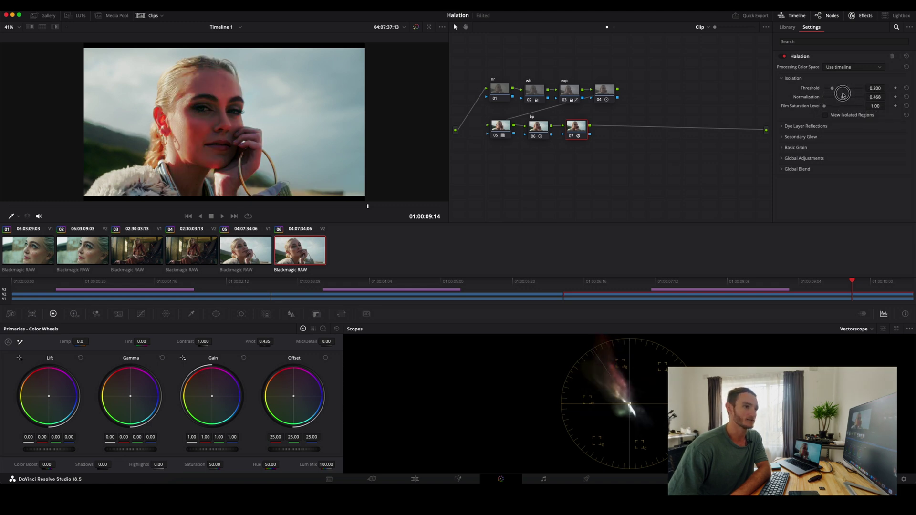
pyautogui.moveTo(848, 97); pyautogui.dragTo(852, 97)
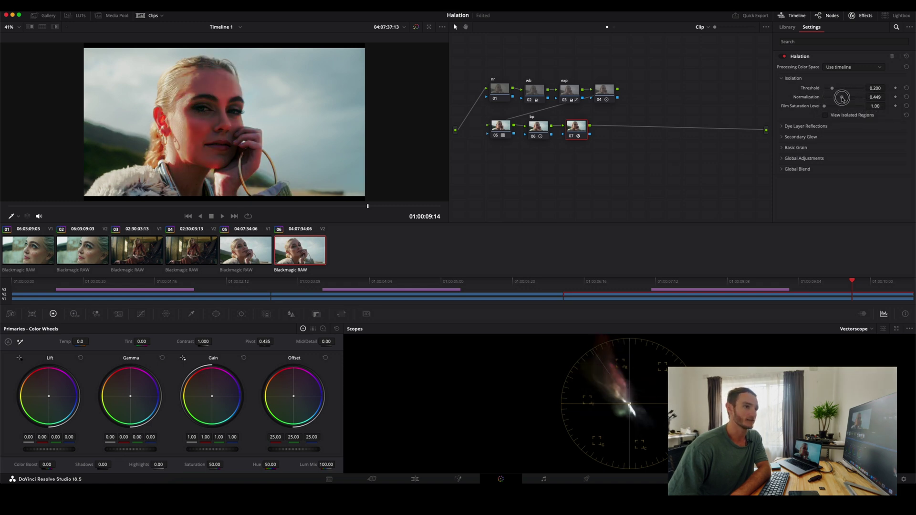
pyautogui.doubleClick(812, 98)
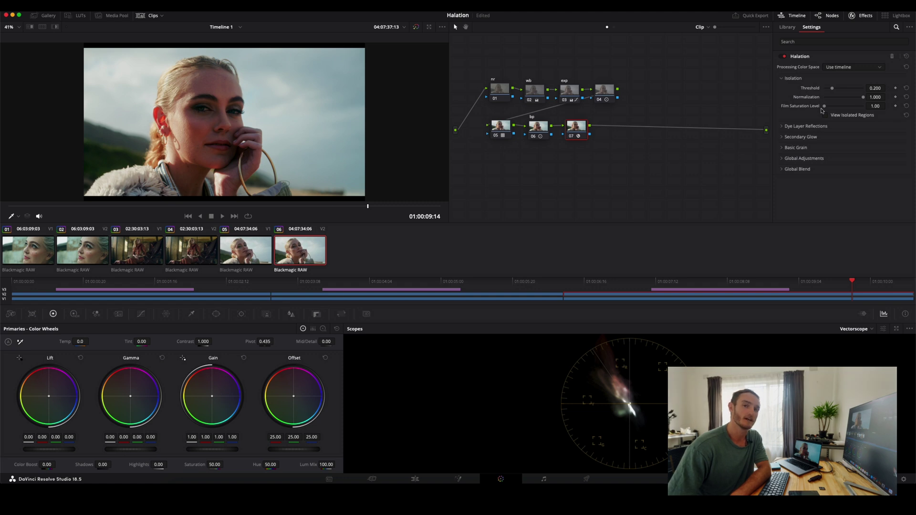
pyautogui.moveTo(824, 108)
pyautogui.mouseDown()
pyautogui.moveTo(860, 108)
pyautogui.moveTo(826, 109)
pyautogui.moveTo(839, 110)
pyautogui.mouseUp()
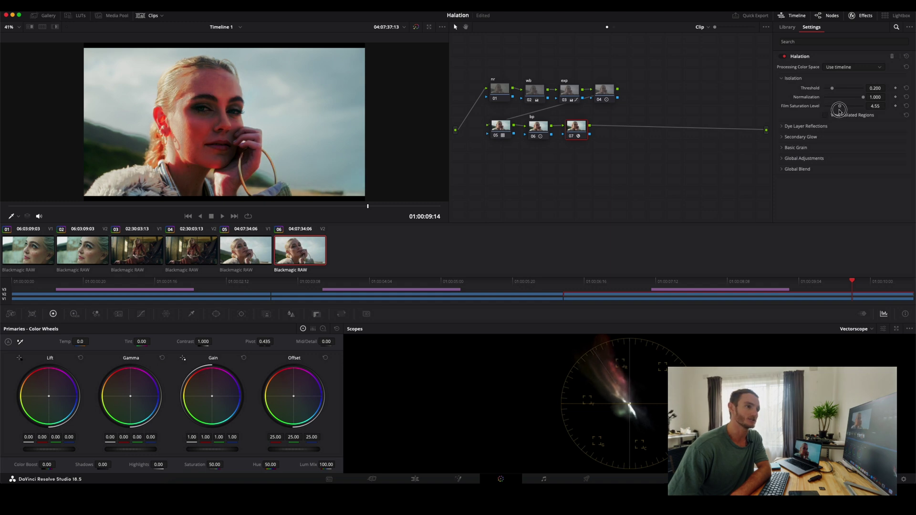
pyautogui.doubleClick(809, 109)
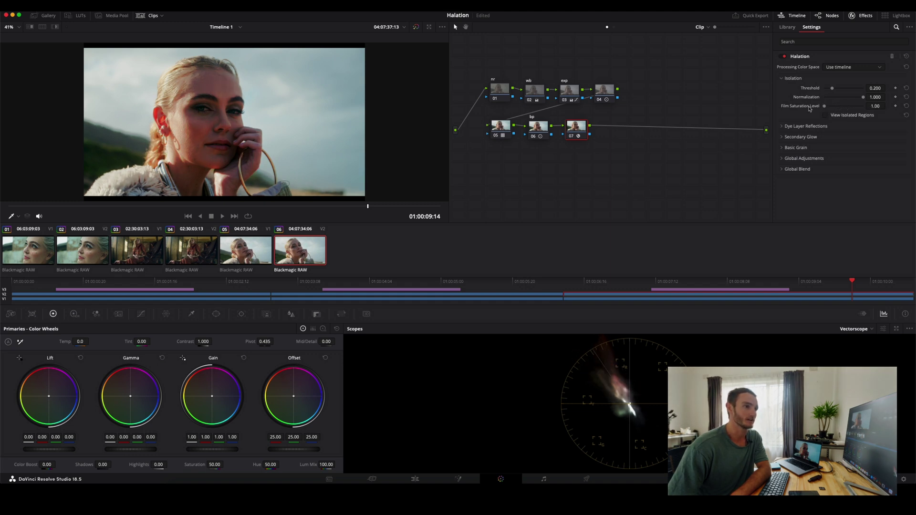
# Set dye-layer reflections to strength 0.541, gamma 1.561, saturation 1.326 and spread 0.468
pyautogui.click(781, 126)
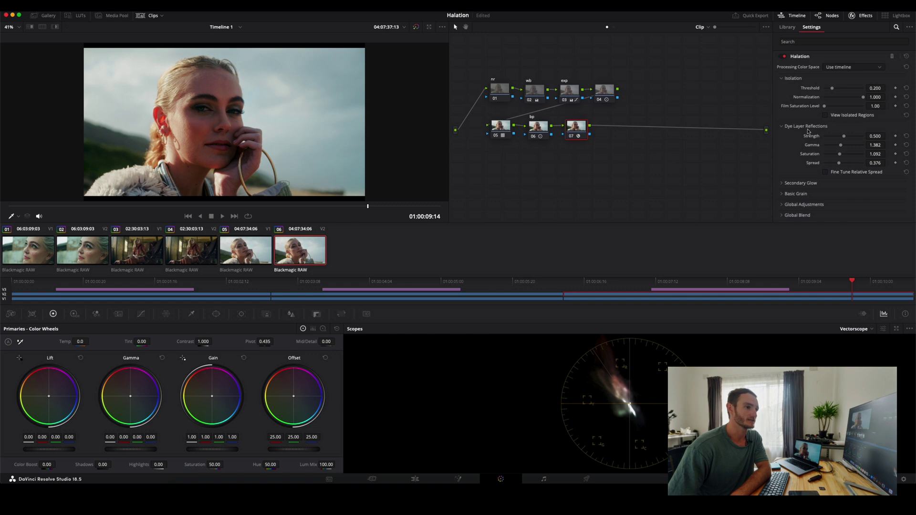
pyautogui.moveTo(844, 138)
pyautogui.mouseDown()
pyautogui.moveTo(858, 138)
pyautogui.moveTo(842, 138)
pyautogui.mouseUp()
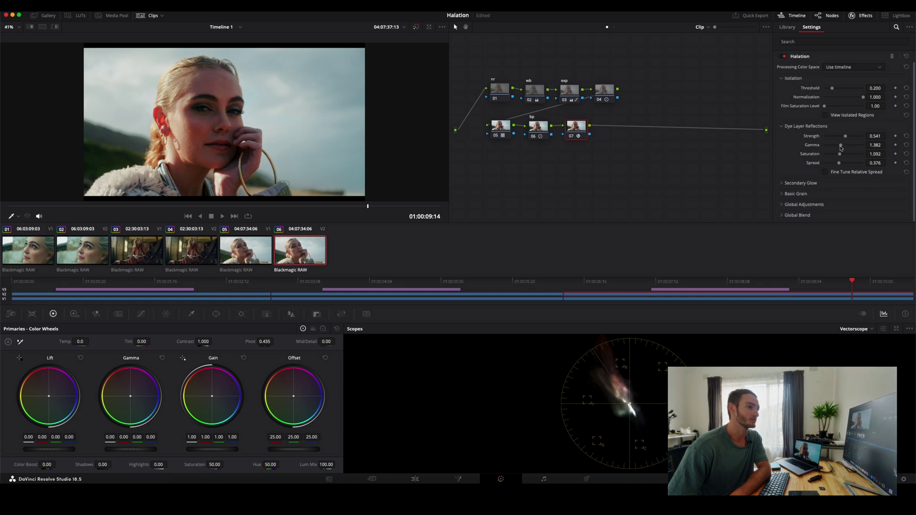
pyautogui.moveTo(840, 146); pyautogui.dragTo(869, 150)
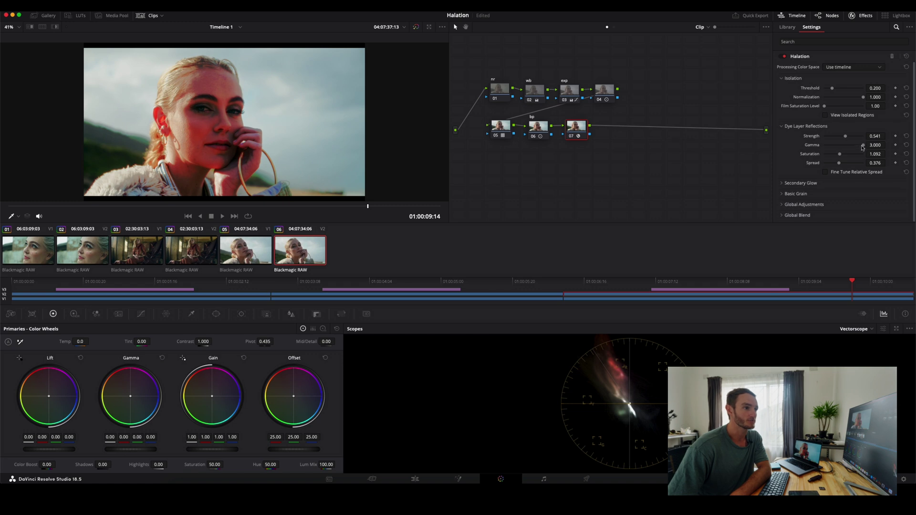
pyautogui.moveTo(862, 146); pyautogui.dragTo(818, 150)
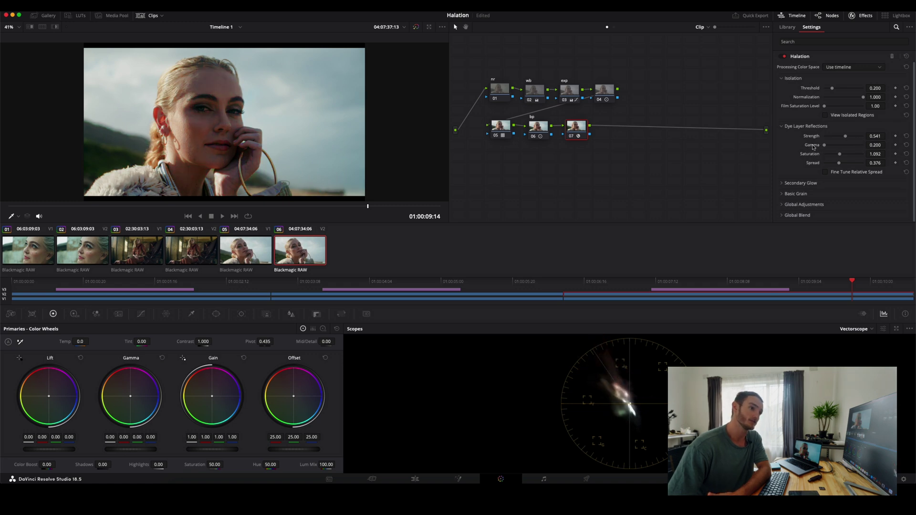
pyautogui.doubleClick(819, 146)
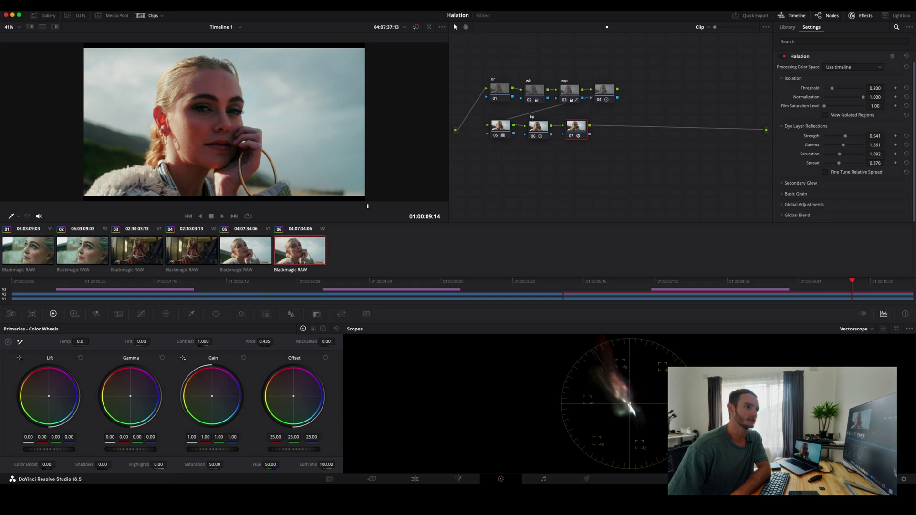
pyautogui.moveTo(839, 155); pyautogui.dragTo(853, 156)
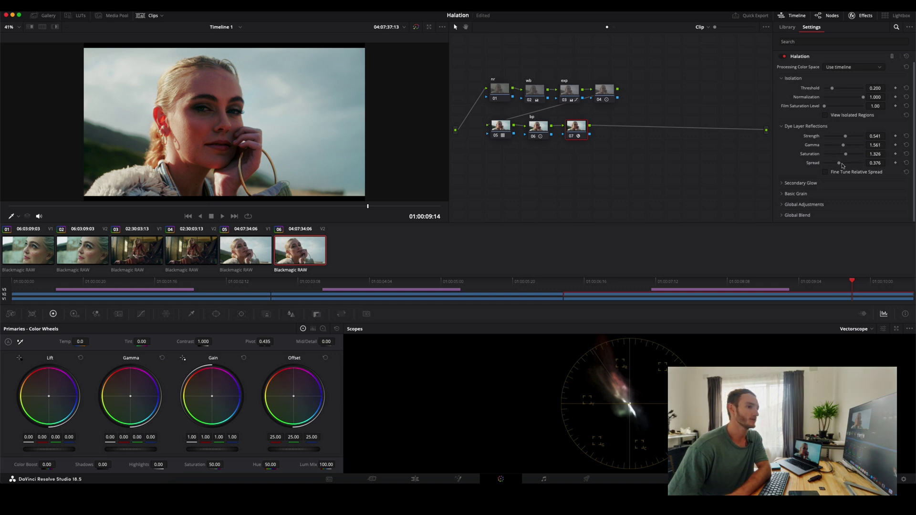
pyautogui.moveTo(840, 164)
pyautogui.mouseDown()
pyautogui.moveTo(868, 165)
pyautogui.moveTo(842, 165)
pyautogui.mouseUp()
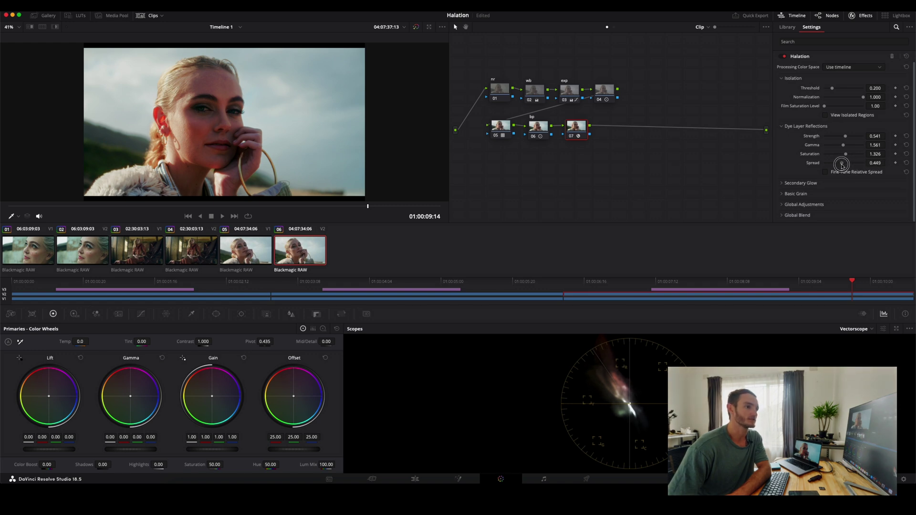
# Try fine-tuned relative spread with Blue at 0.972, then raise Secondary Glow strength to 0.083
pyautogui.click(824, 173)
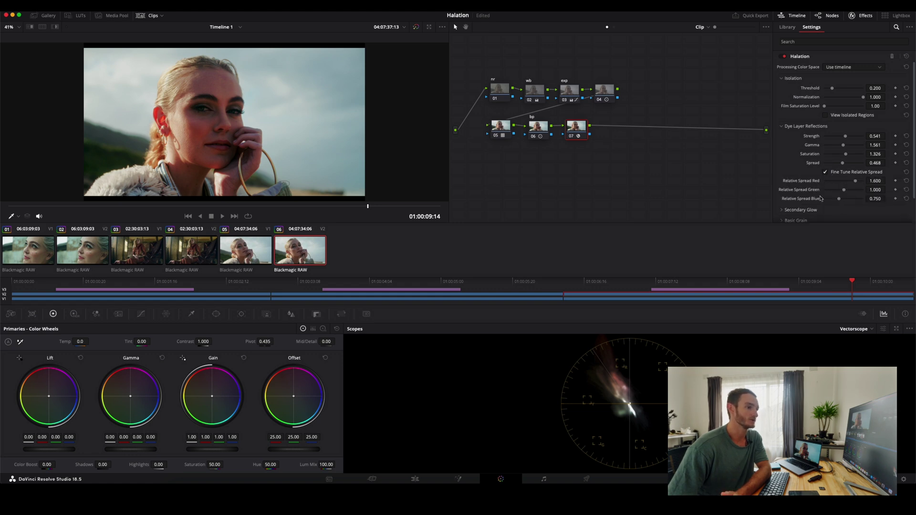
pyautogui.moveTo(839, 200)
pyautogui.mouseDown()
pyautogui.moveTo(853, 200)
pyautogui.moveTo(843, 201)
pyautogui.mouseUp()
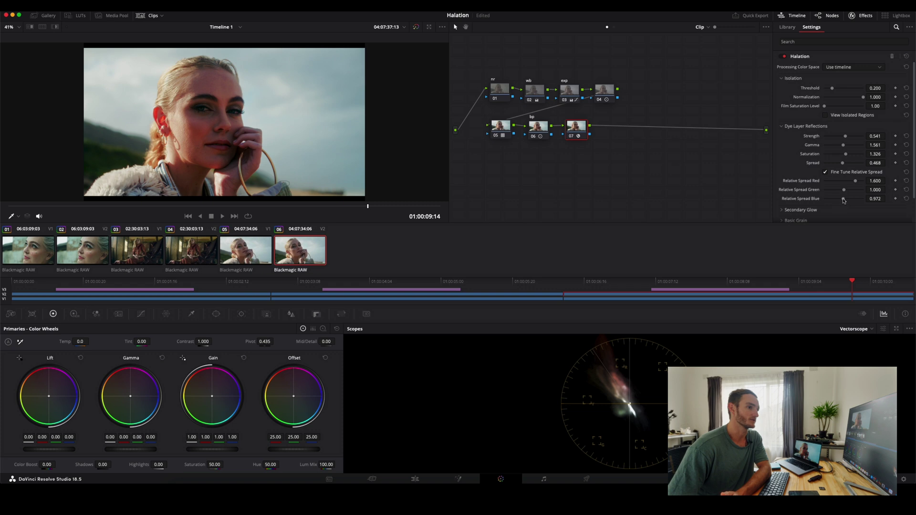
pyautogui.click(824, 172)
pyautogui.click(792, 125)
pyautogui.click(792, 137)
pyautogui.moveTo(828, 148); pyautogui.dragTo(842, 166)
# Enable Append Grain Internally in the Halation's Basic Grain section
pyautogui.click(788, 137)
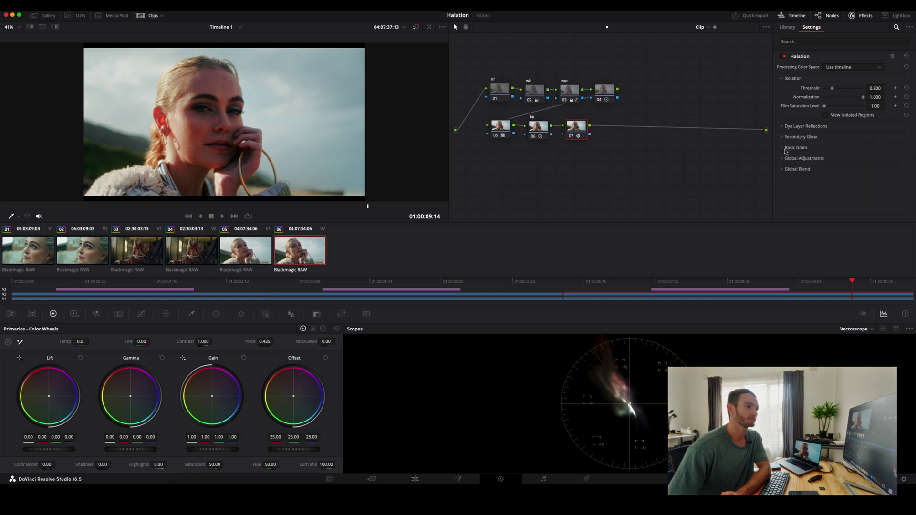
pyautogui.click(781, 149)
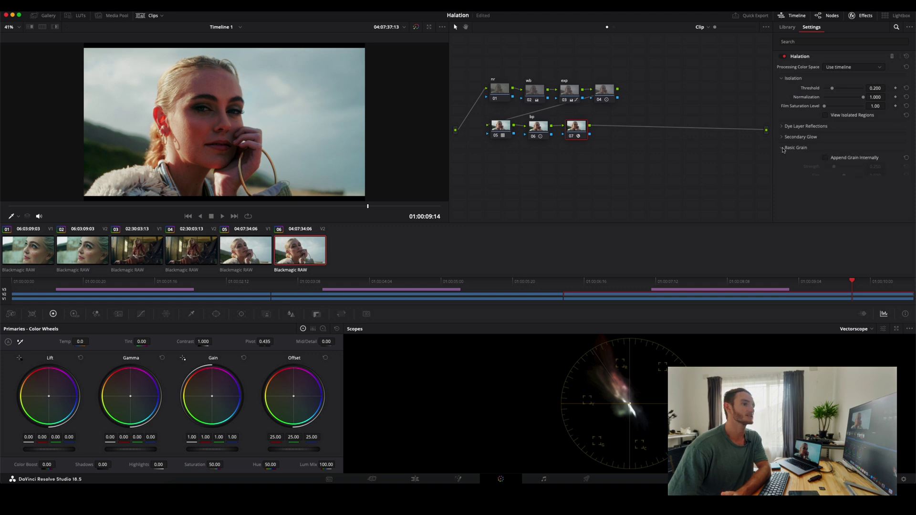
pyautogui.click(827, 158)
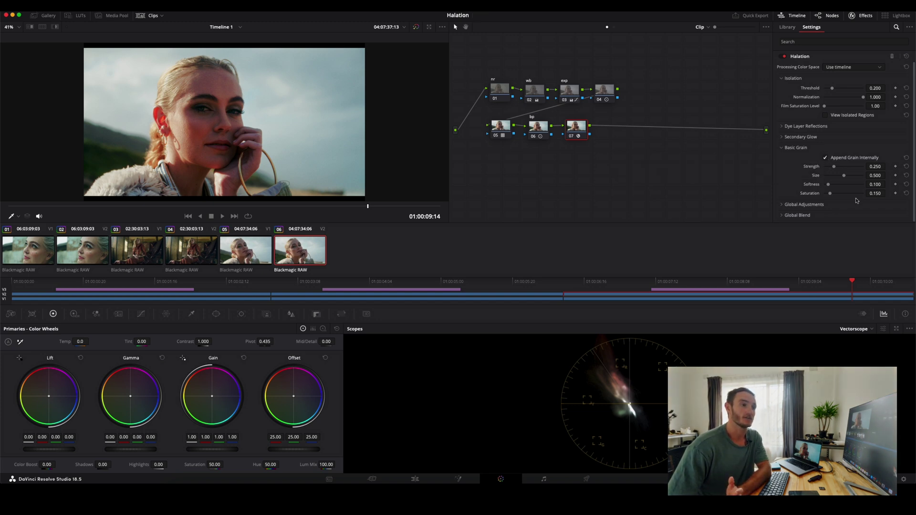
pyautogui.click(781, 148)
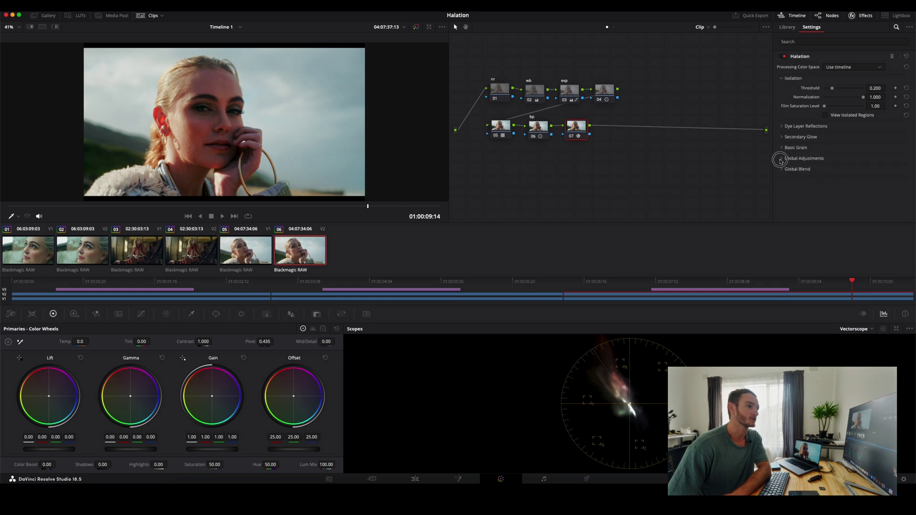
# Test Reduce Highlights with the glow viewed alone, leaving it at 0.500
pyautogui.click(780, 159)
pyautogui.click(825, 169)
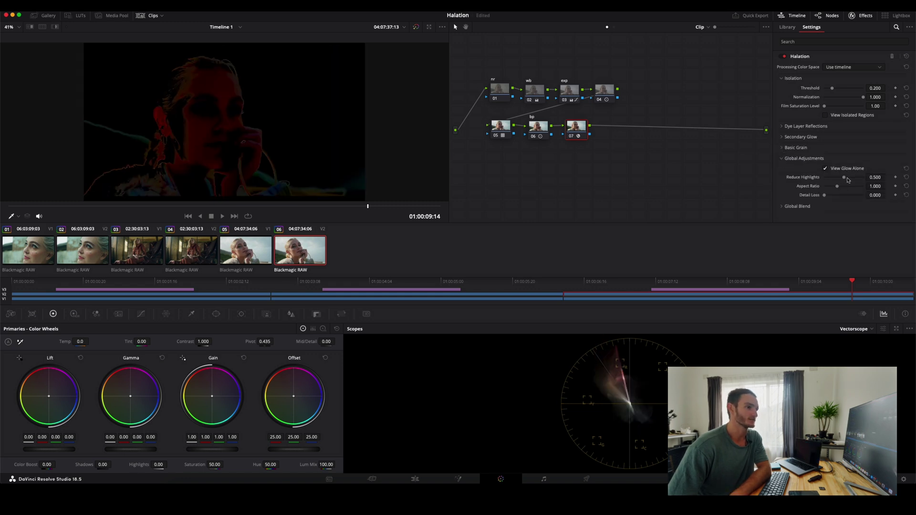
pyautogui.moveTo(843, 180); pyautogui.dragTo(844, 181)
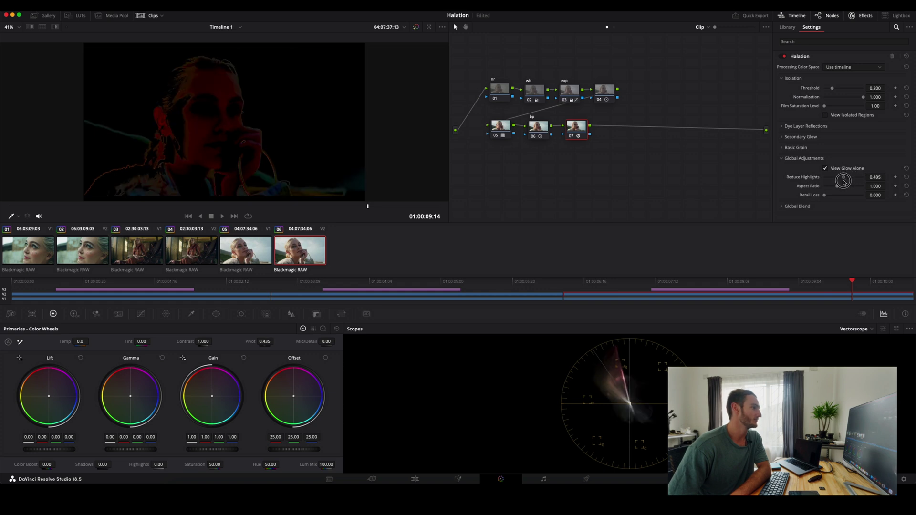
pyautogui.click(826, 169)
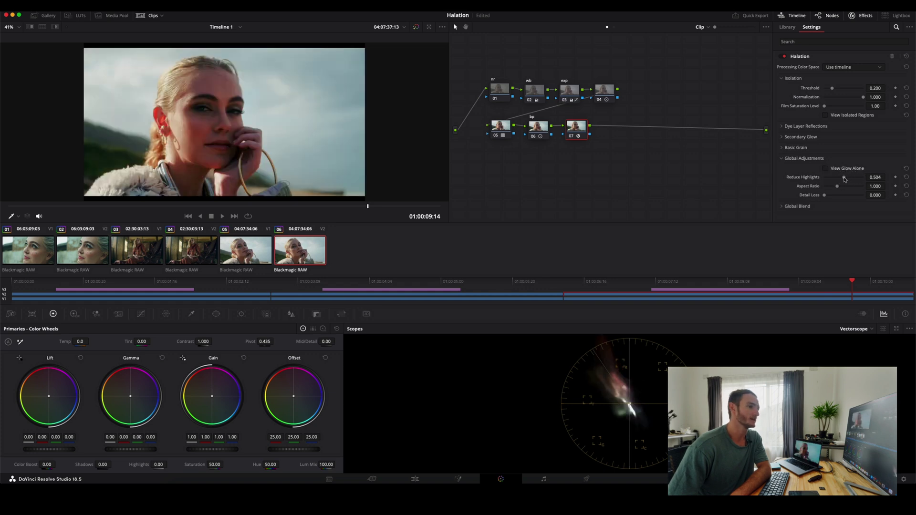
pyautogui.moveTo(844, 179); pyautogui.dragTo(874, 185)
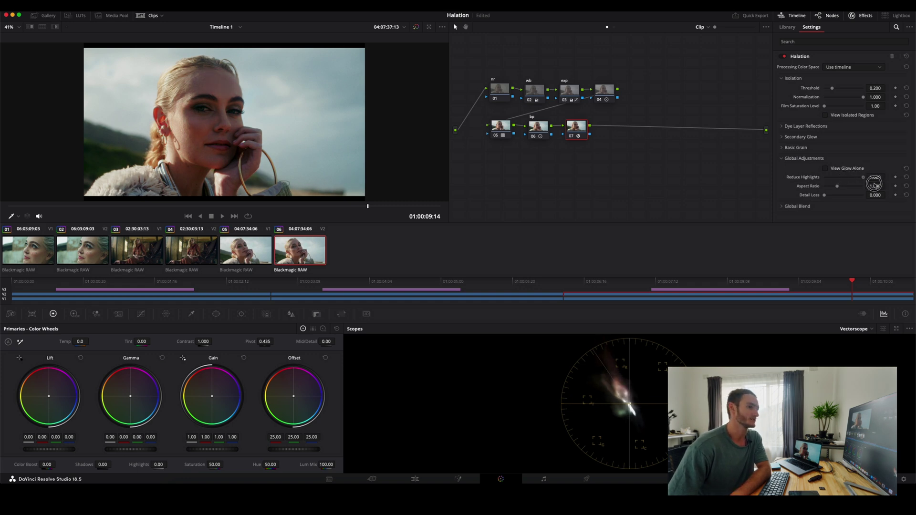
pyautogui.doubleClick(816, 178)
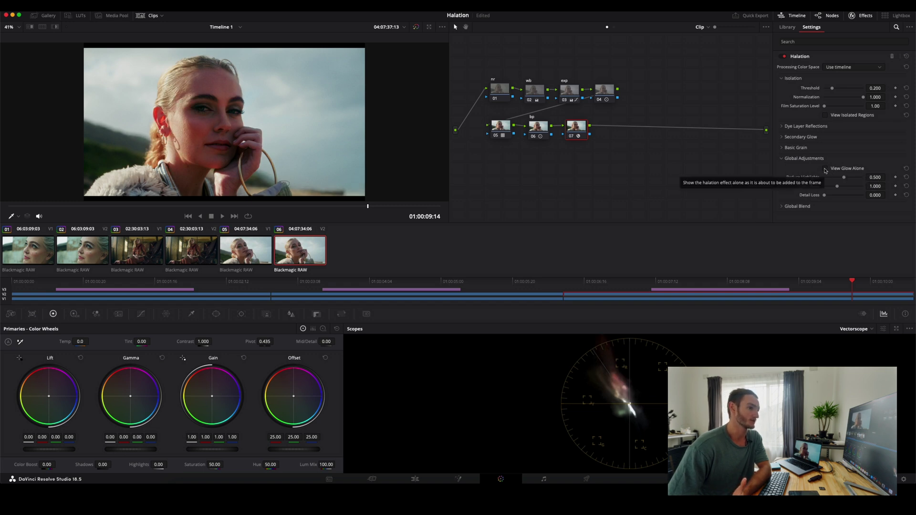
# Set the glow Aspect Ratio to 1.449 and Detail Loss to 0.156 while viewing the glow alone
pyautogui.click(825, 169)
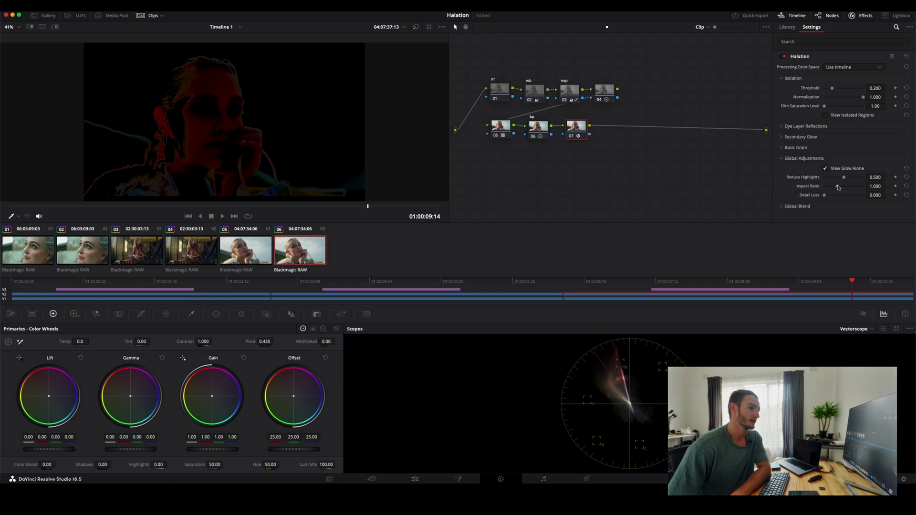
pyautogui.moveTo(837, 186)
pyautogui.mouseDown()
pyautogui.moveTo(859, 186)
pyautogui.moveTo(831, 195)
pyautogui.mouseUp()
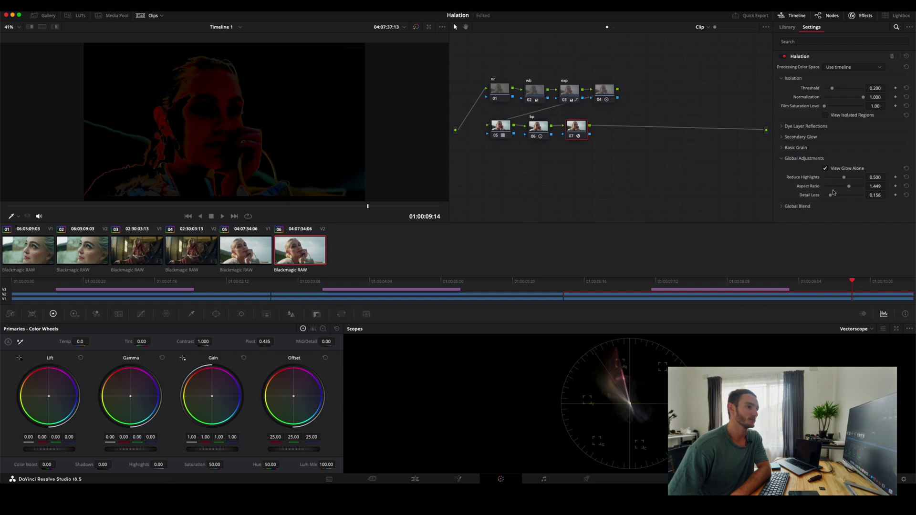
pyautogui.click(825, 168)
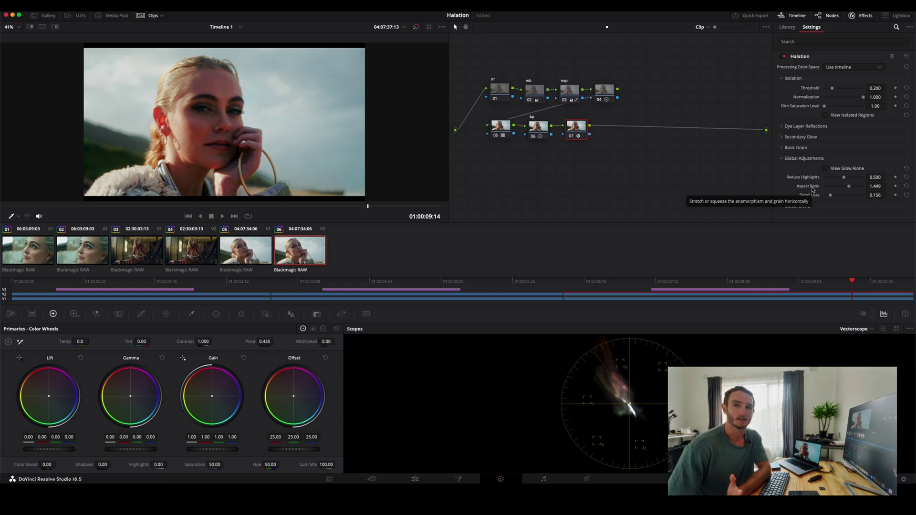
# Fade the Halation Blend to 0.000 for comparison, then restore it to 1.000
pyautogui.click(782, 158)
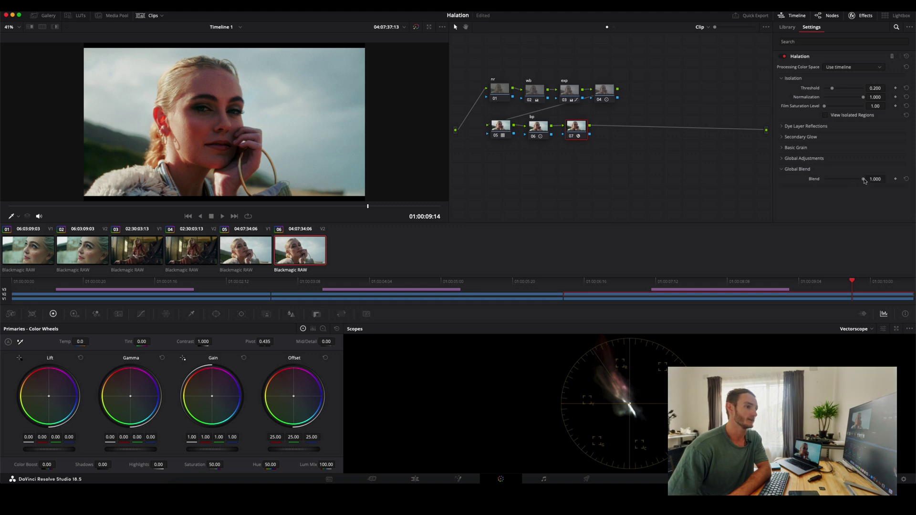
pyautogui.moveTo(863, 180); pyautogui.dragTo(823, 183)
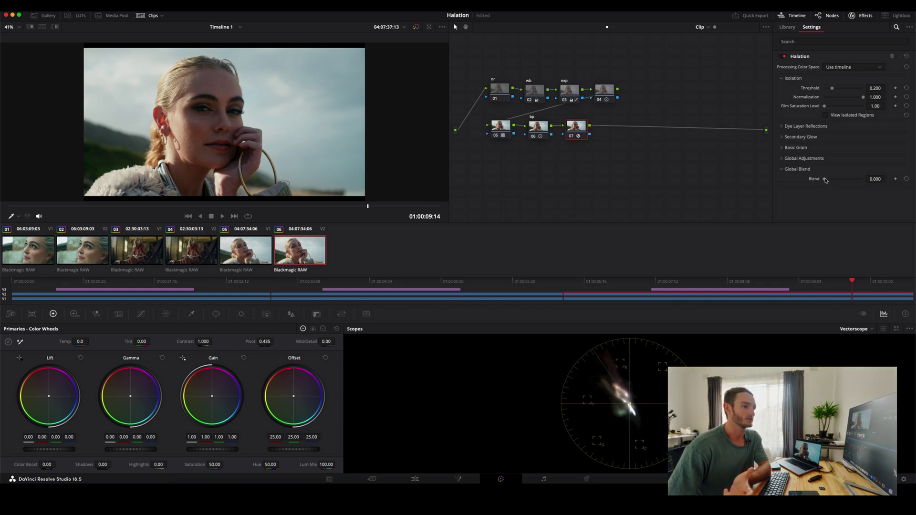
pyautogui.moveTo(825, 180); pyautogui.dragTo(879, 179)
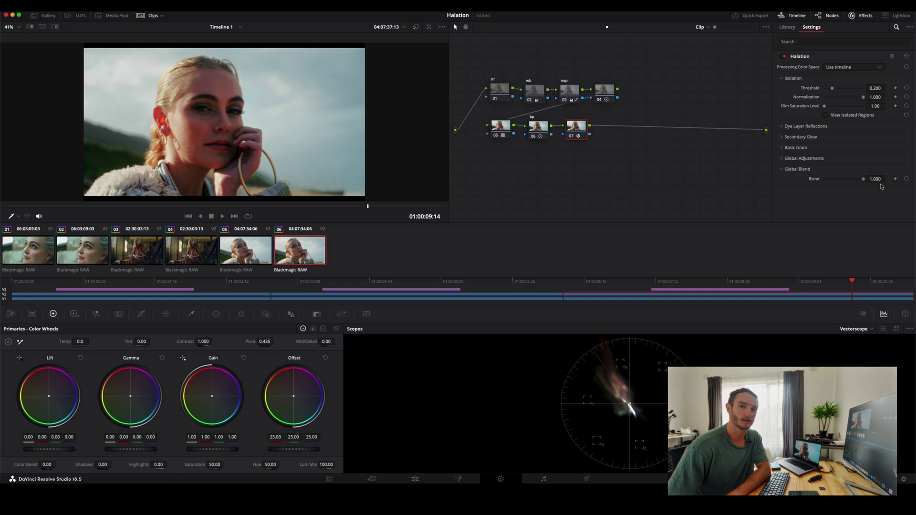